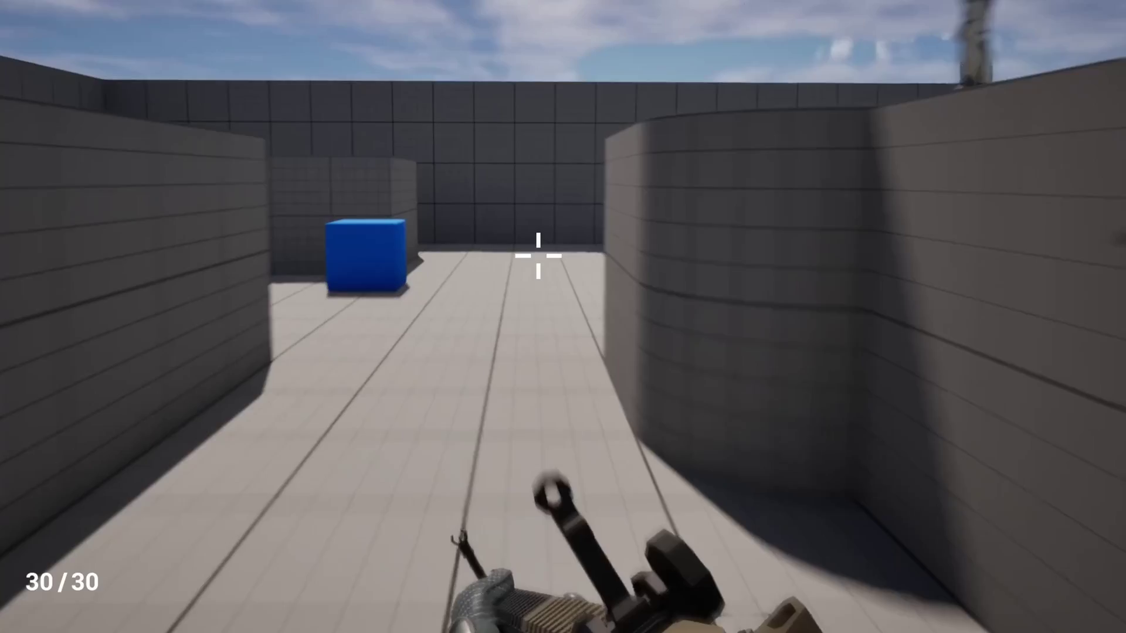
Step: Walk forward out of the corridor toward the blue cubes in the arena
key(w)
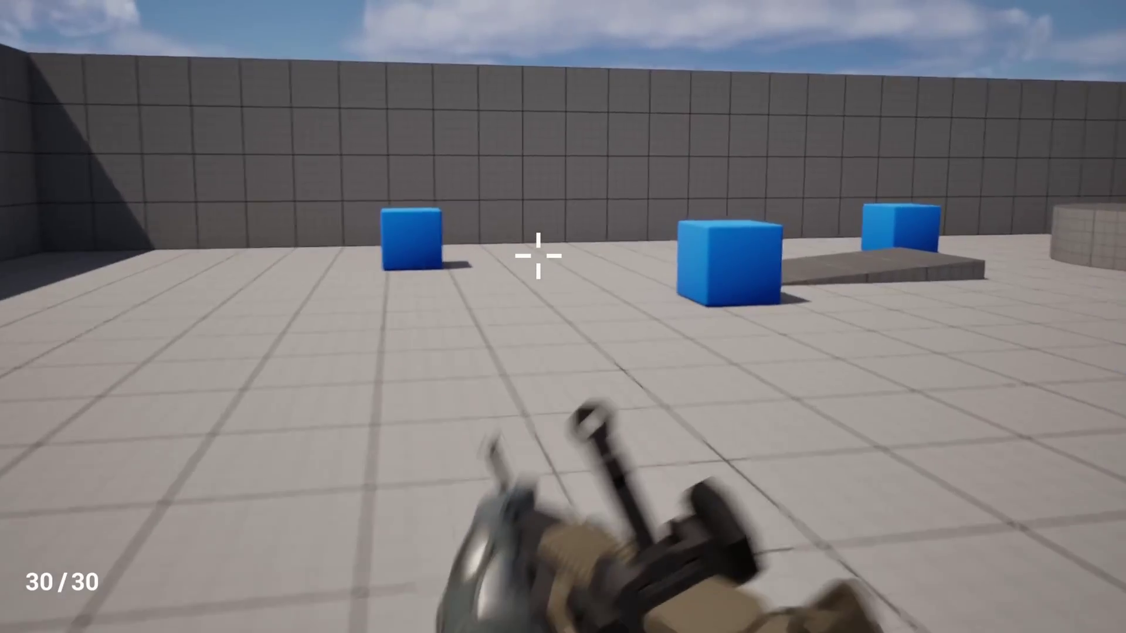
Step: Fire the rifle repeatedly at the blue cubes, blasting them into fragments across the arena
click(537, 255)
click(537, 255)
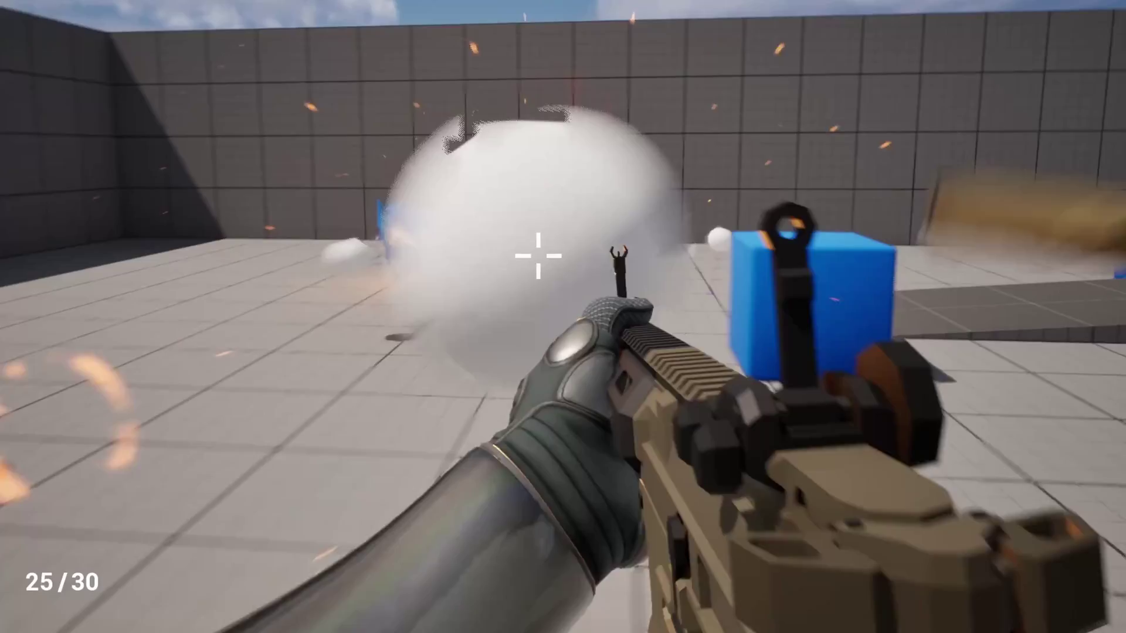
click(538, 255)
click(537, 255)
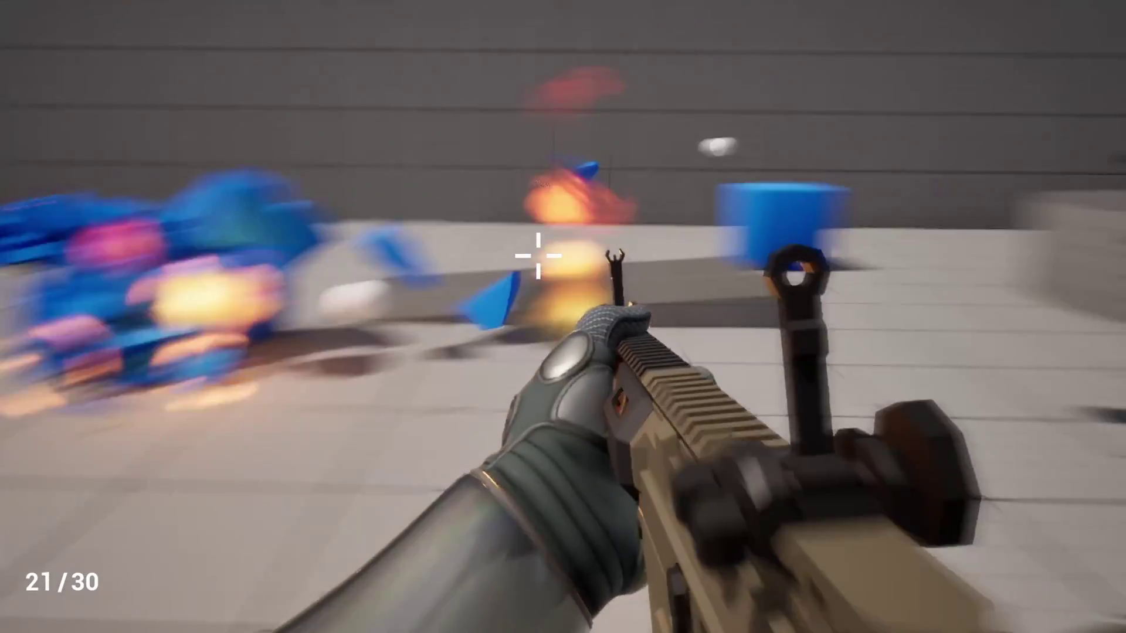